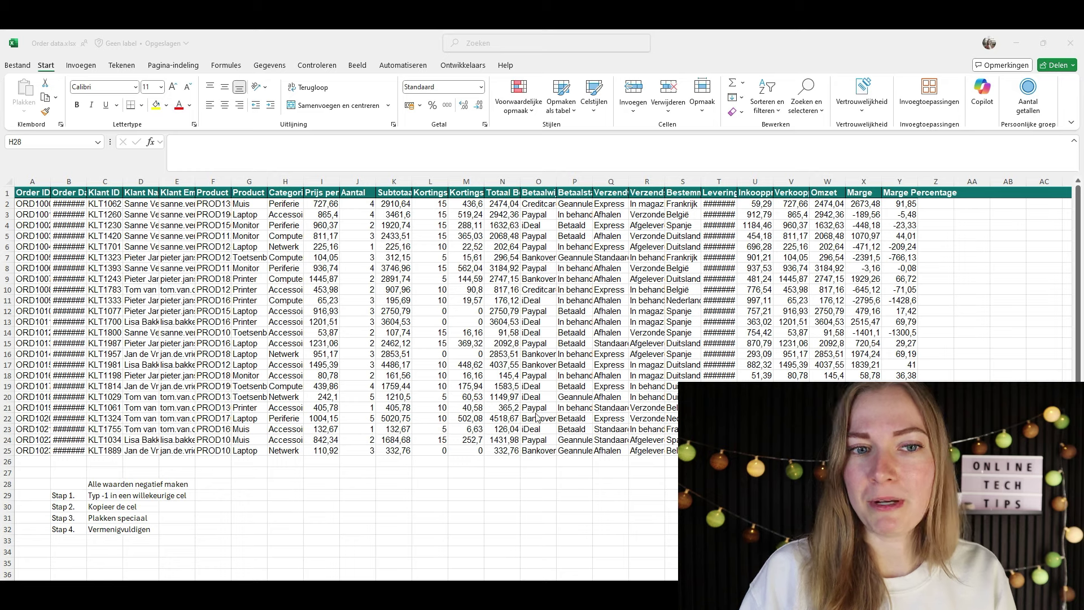
- Enter -1 in helper cell H28, copy it, and select the Subtotaal range K2:K25
key(alt+Tab)
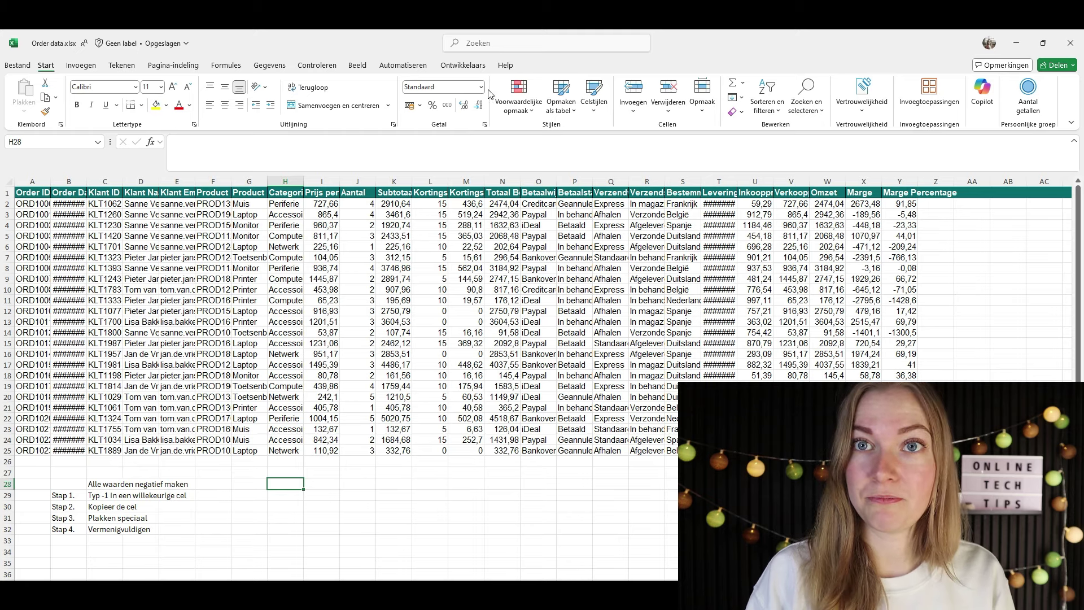
text(-1)
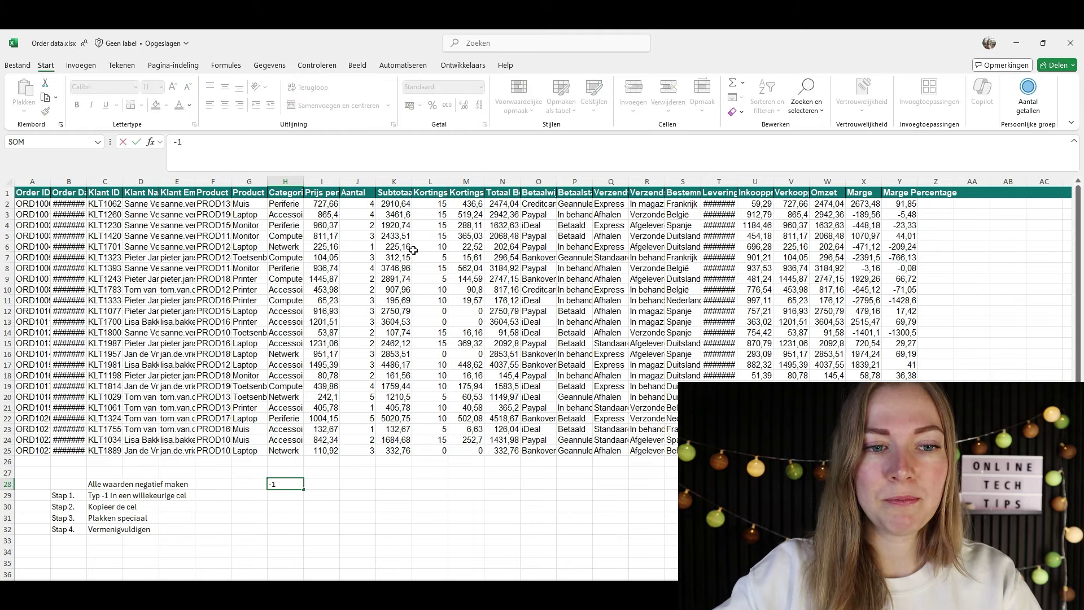
key(Return)
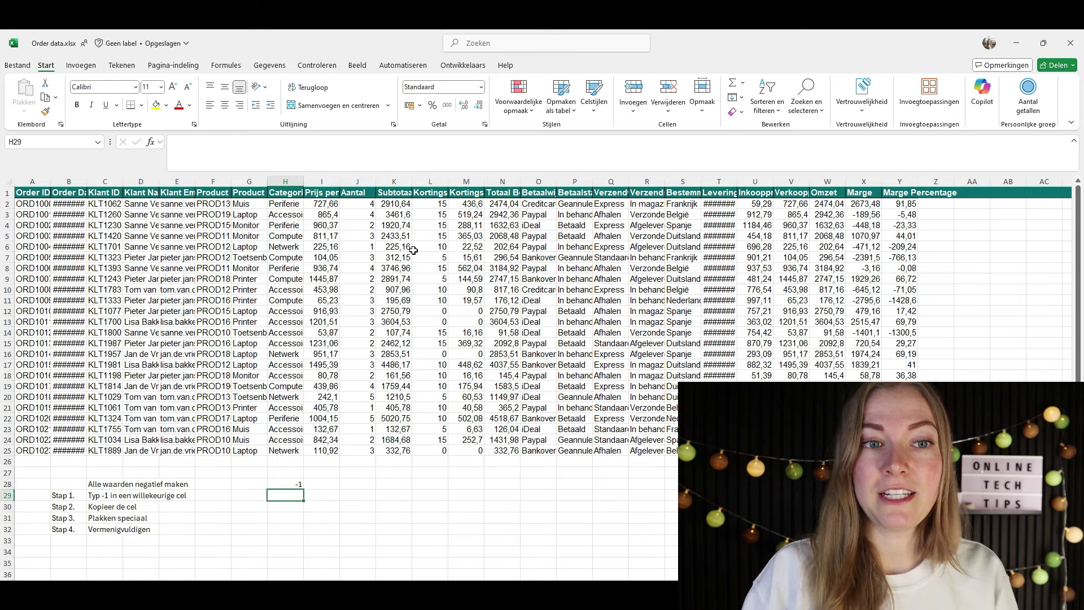
click(300, 482)
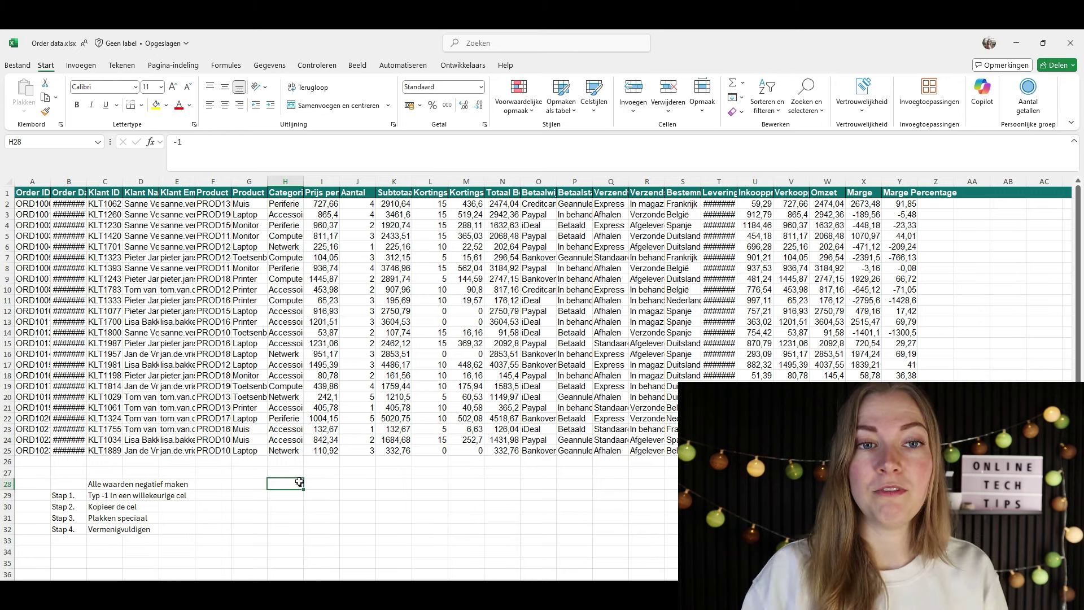
click(481, 87)
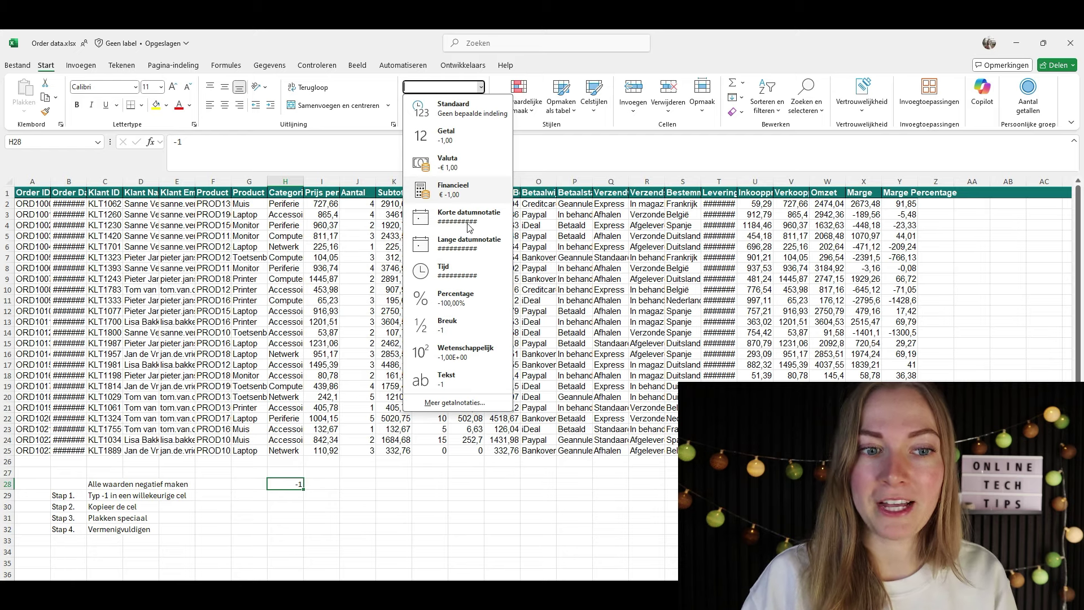
click(316, 488)
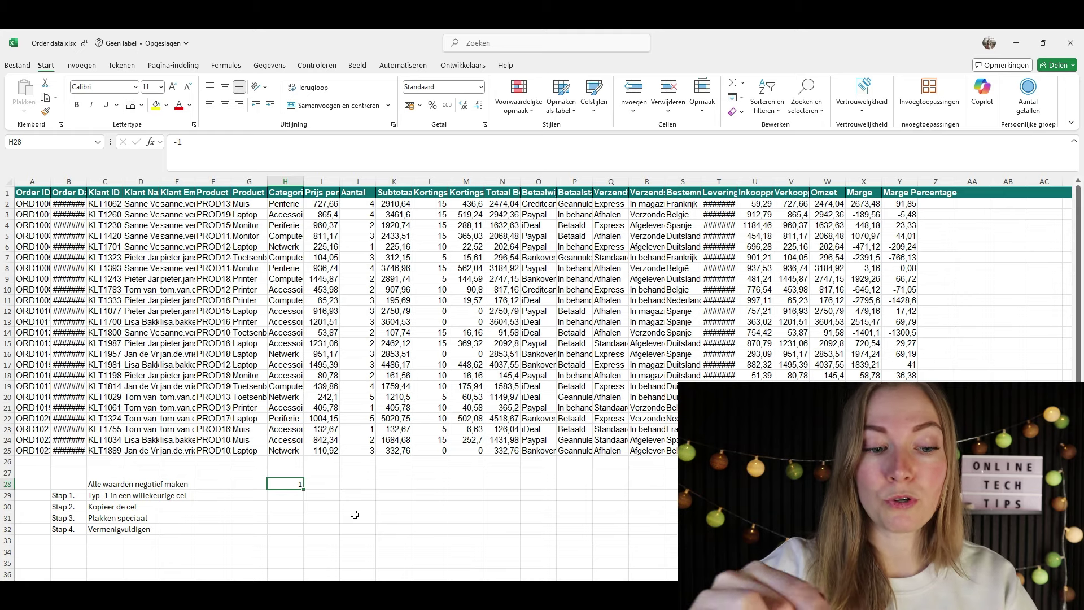
key(ctrl+c)
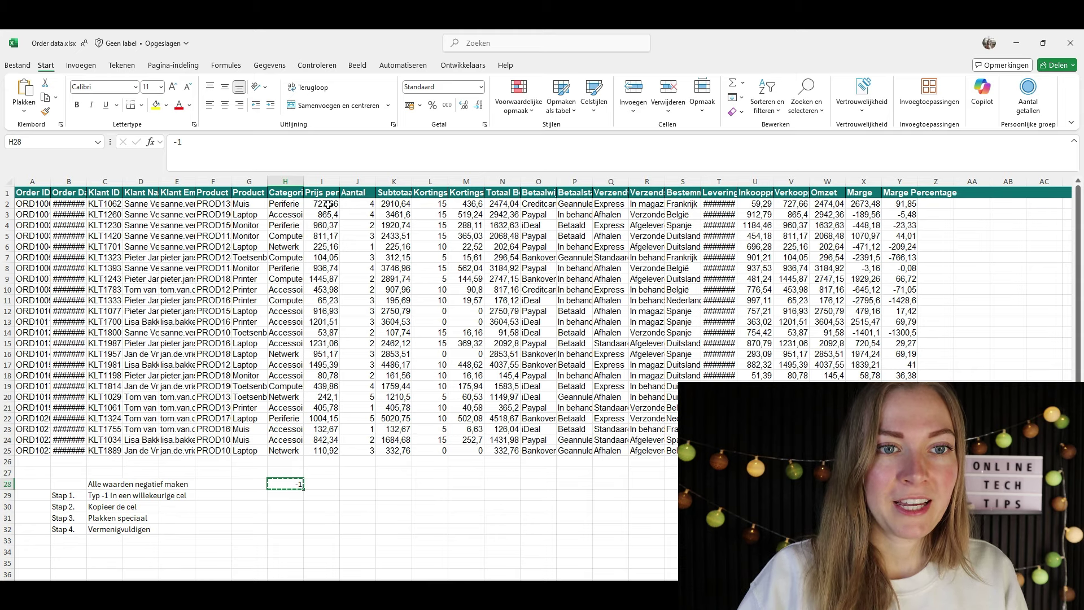
drag(403, 205, 397, 449)
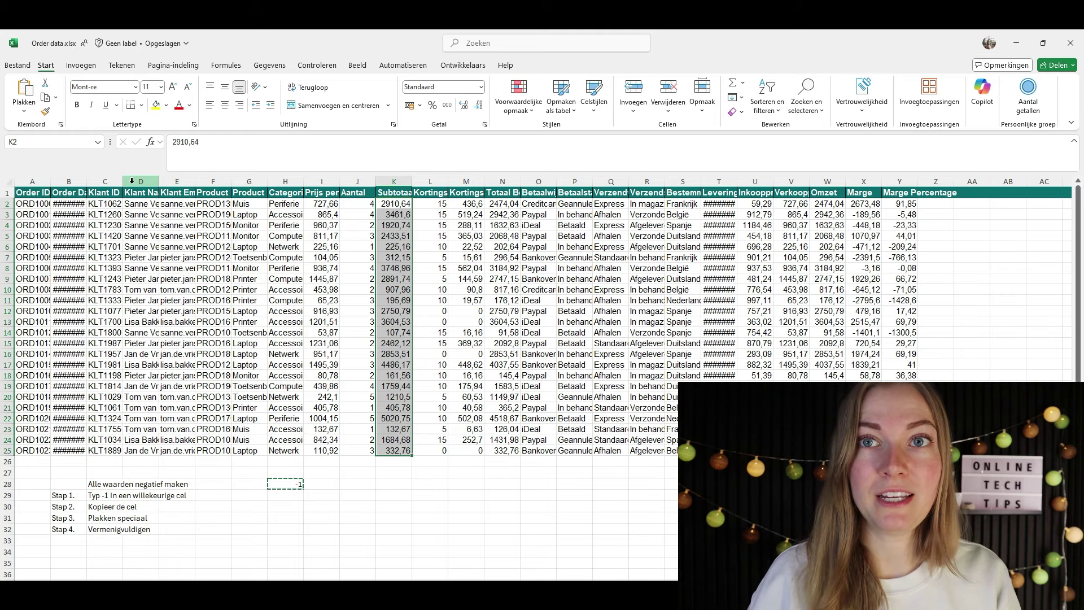
- Paste Special with Vermenigvuldigen onto K2:K25, making every Subtotaal value negative, e.g. -2910,64
click(26, 111)
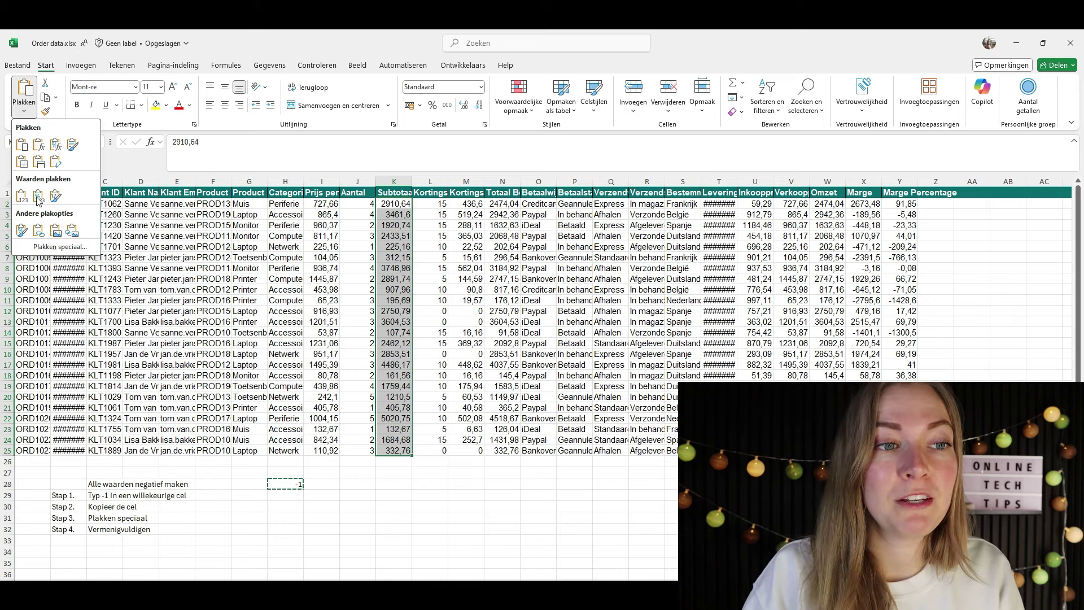
click(50, 247)
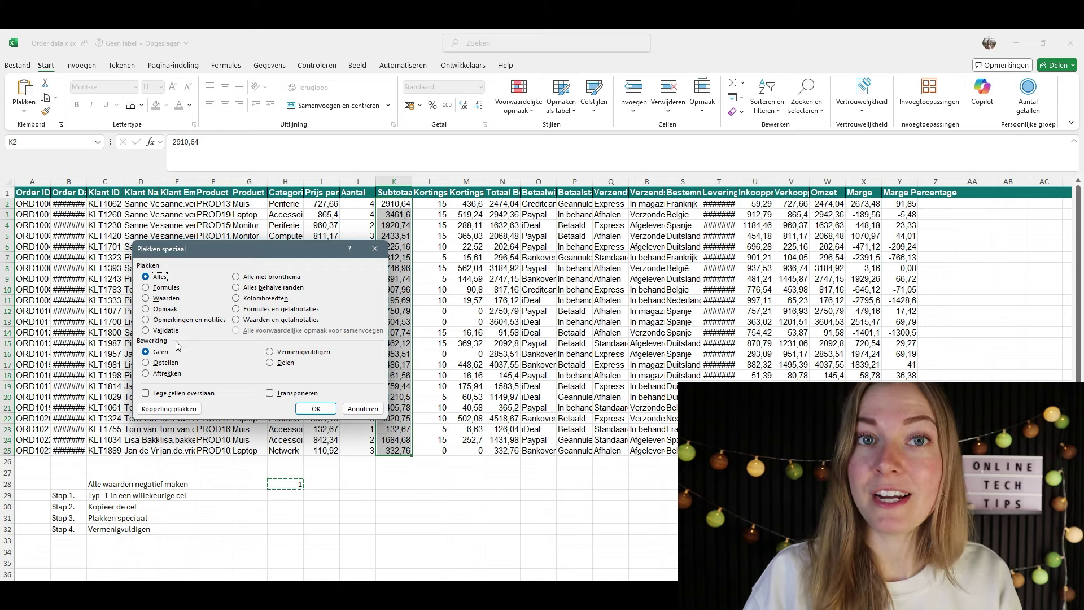
click(302, 354)
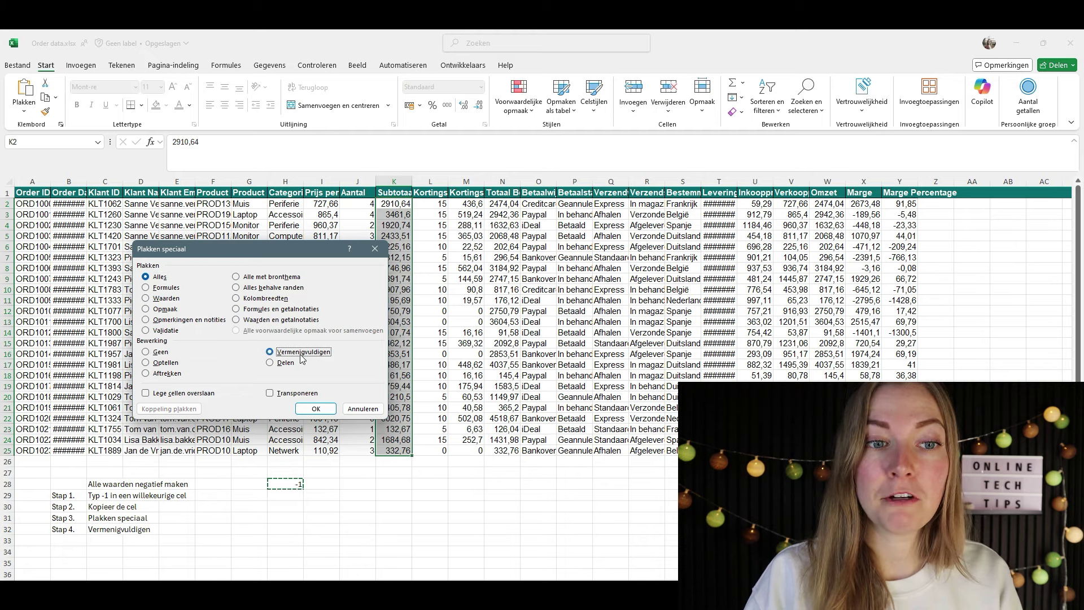
click(317, 409)
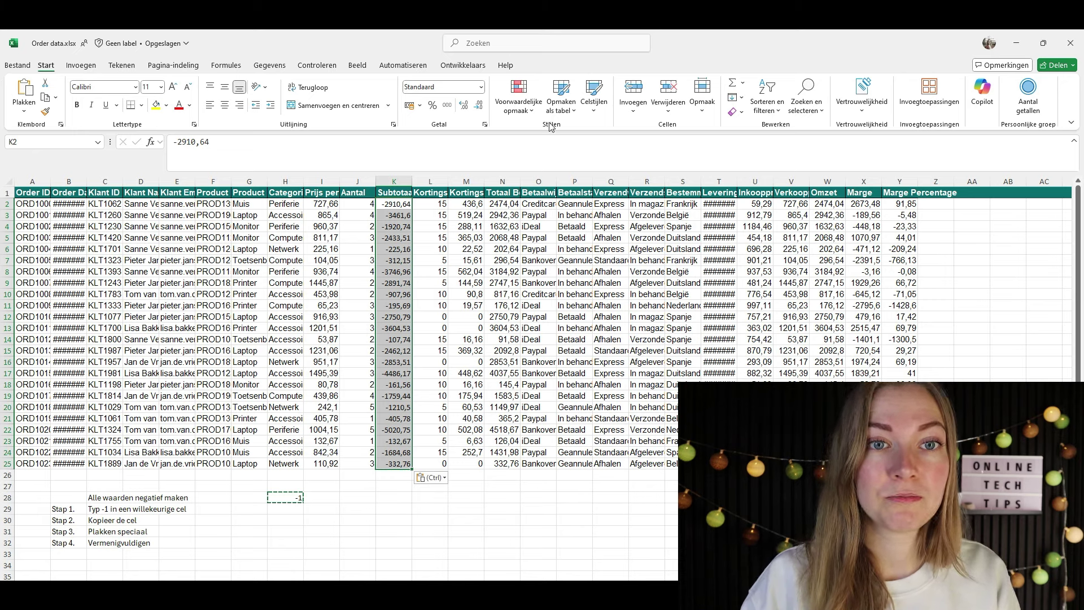
click(482, 88)
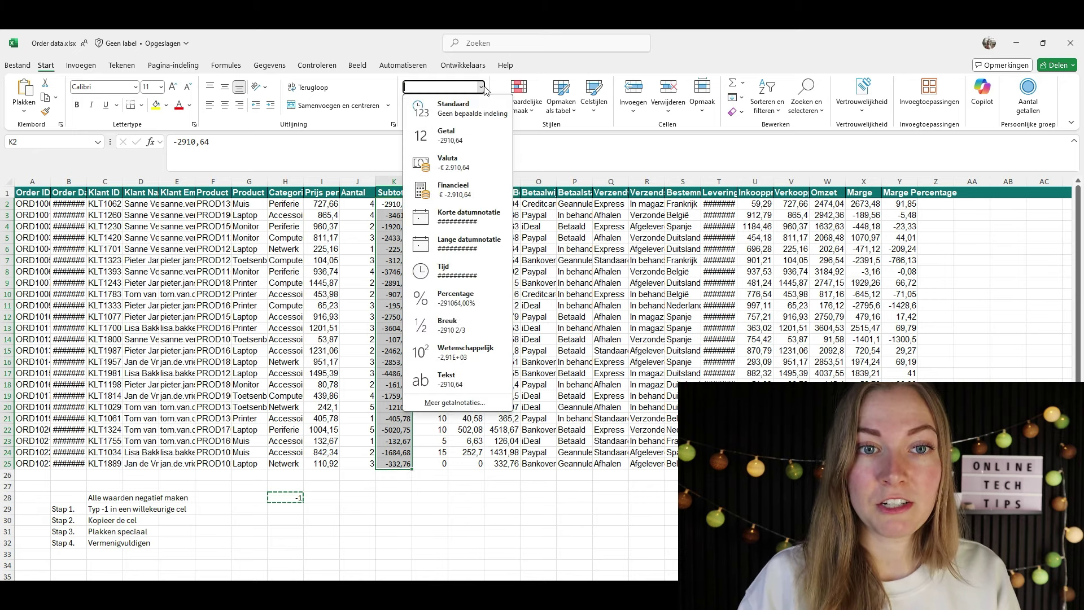
- Apply Valuta format to K2:K25 so values read like -€ 2.910,64
click(473, 171)
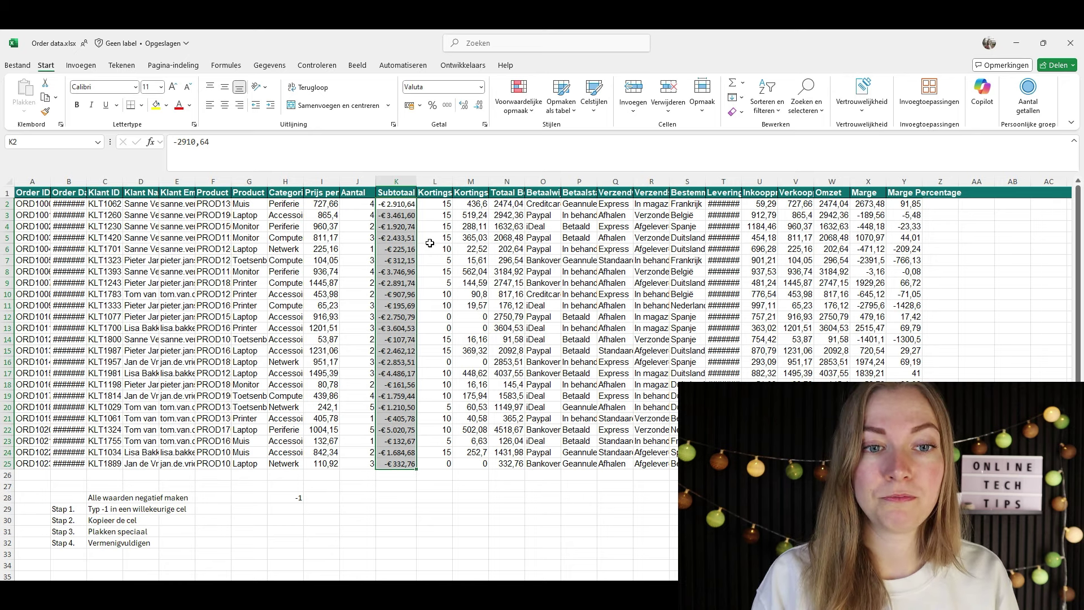
click(300, 496)
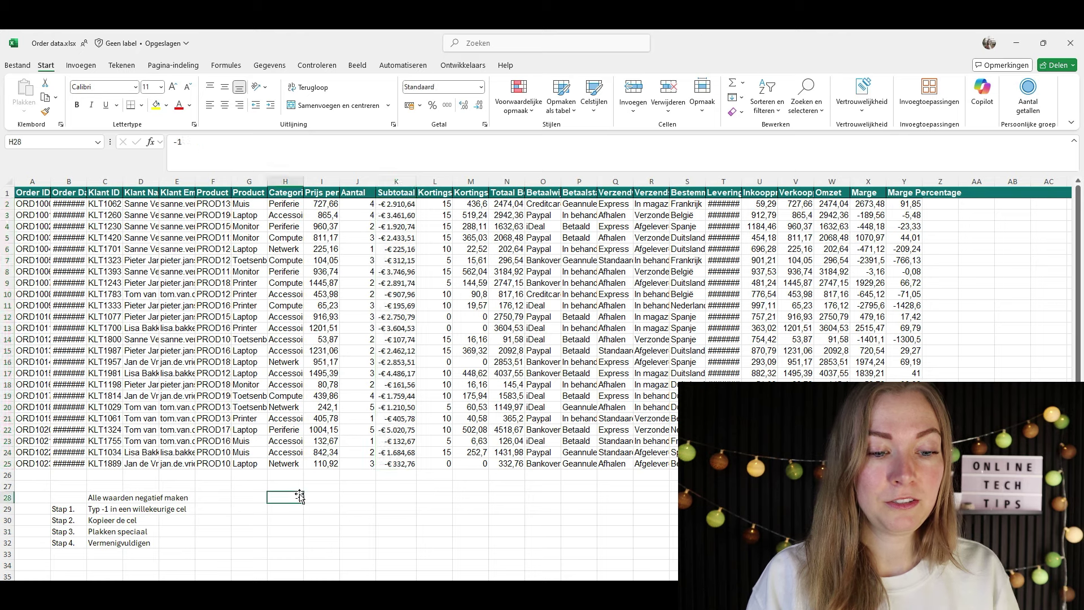
- Recopy the -1 from H28 and Paste Special multiply it onto the Subtotaal cells again
key(ctrl+c)
drag(396, 204, 398, 464)
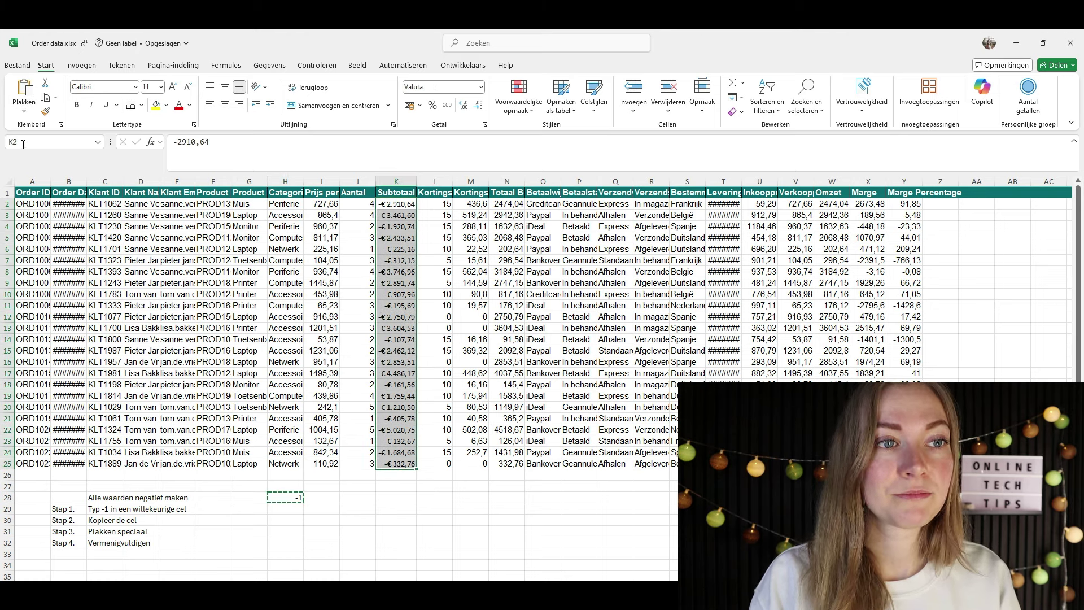
click(23, 116)
click(66, 248)
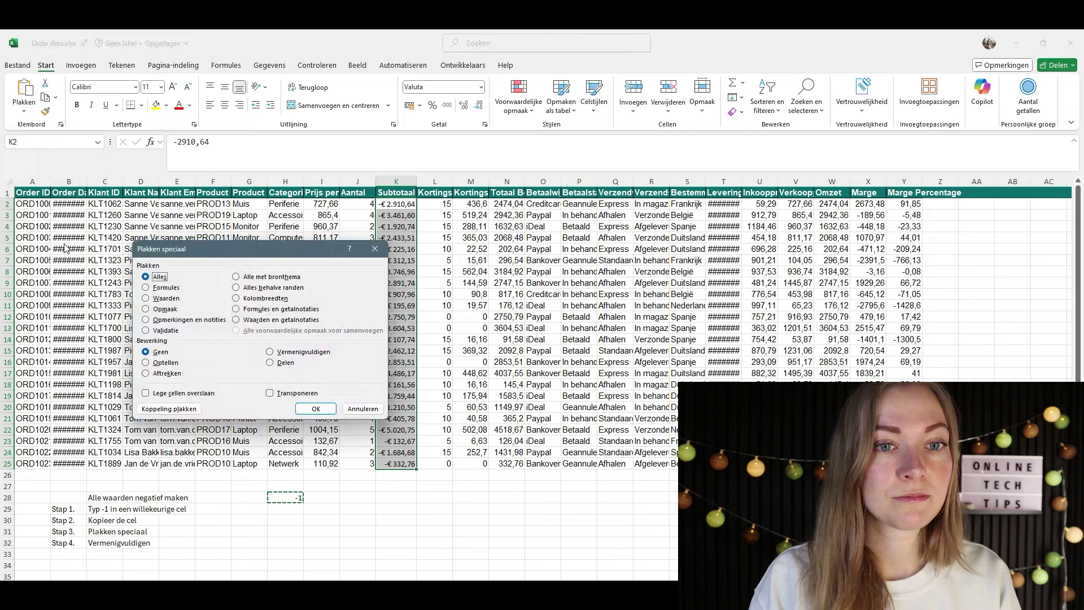
click(296, 353)
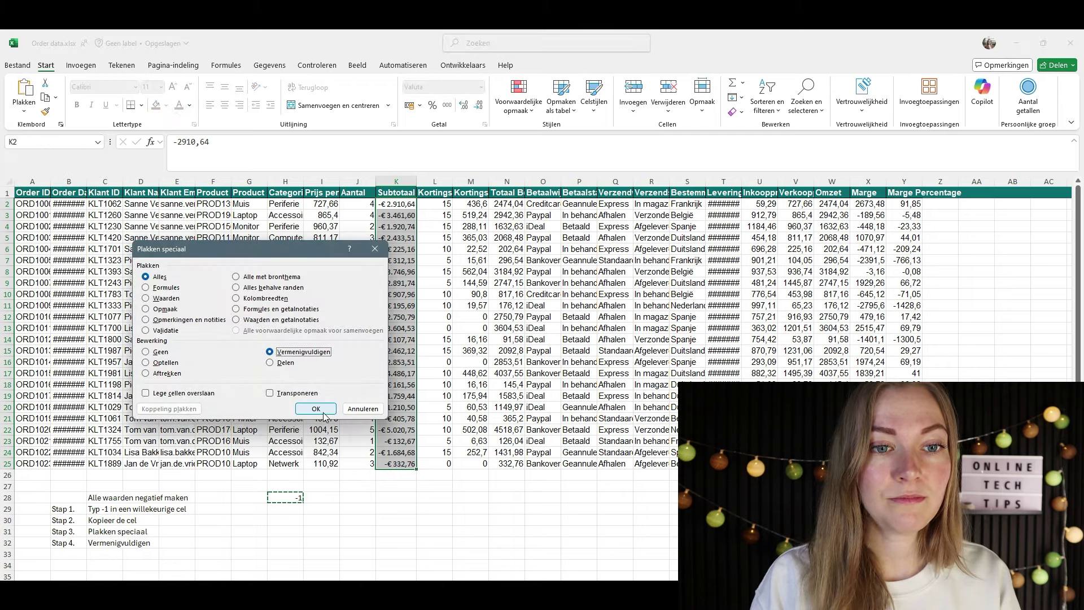
click(322, 411)
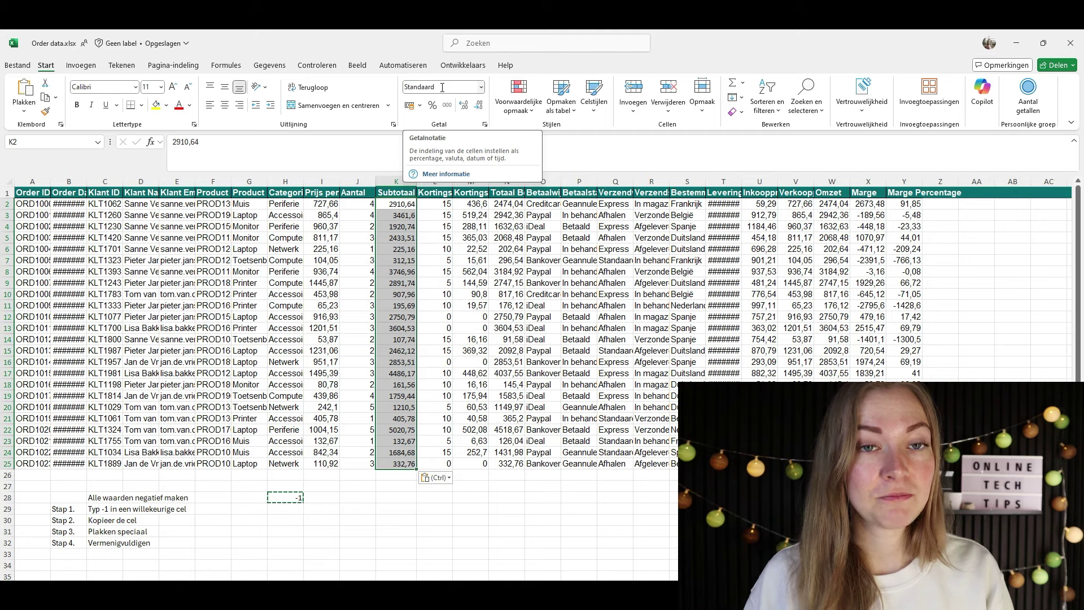
- Reselect K2:K25 and apply Valuta format, showing positive amounts like € 2.910,64
click(286, 499)
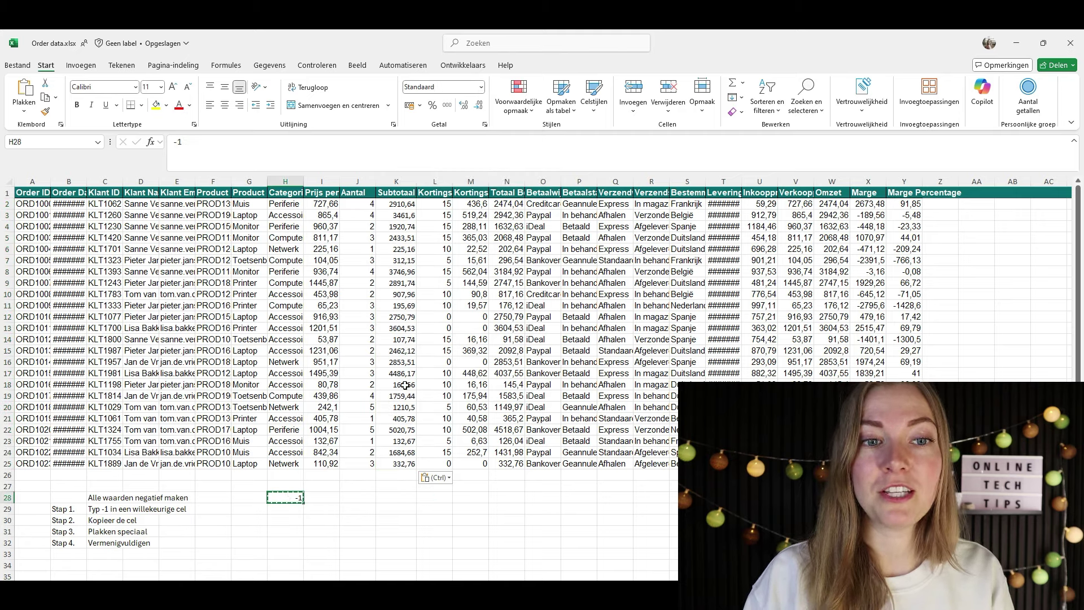
drag(405, 206, 409, 460)
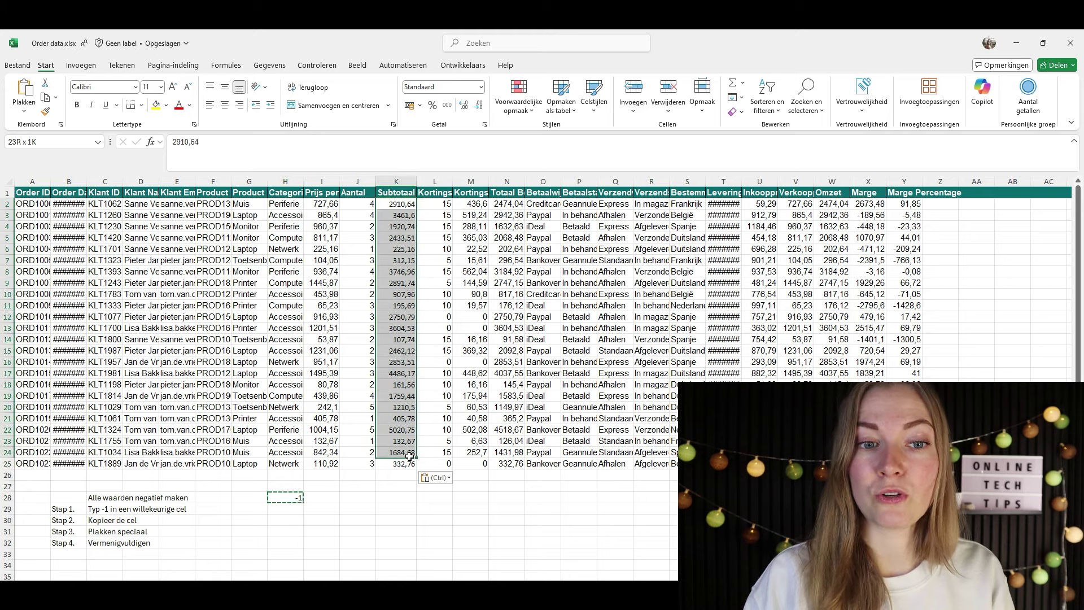
click(481, 88)
click(449, 163)
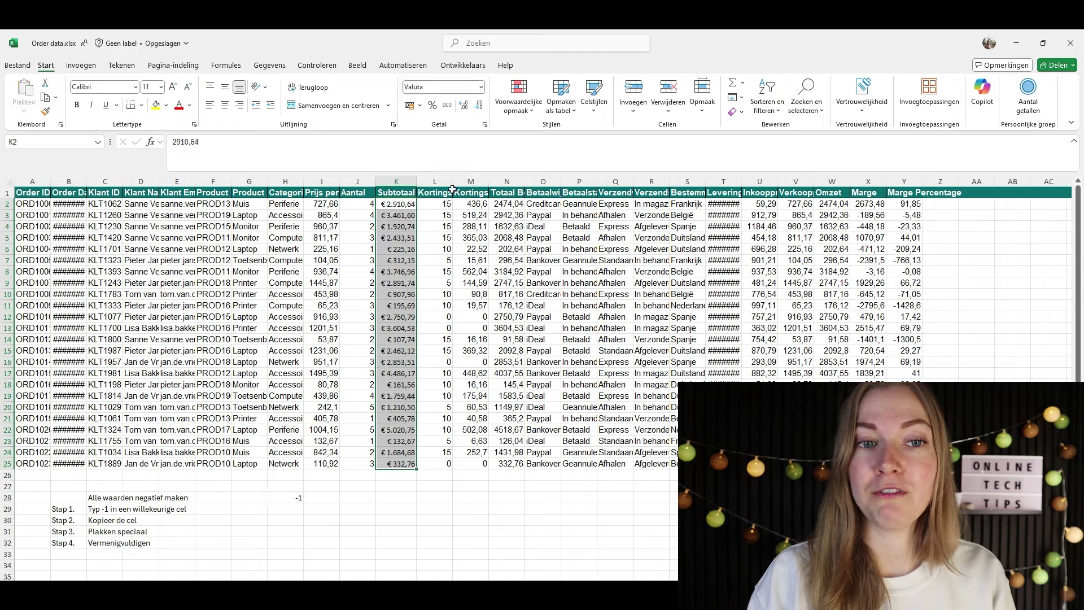